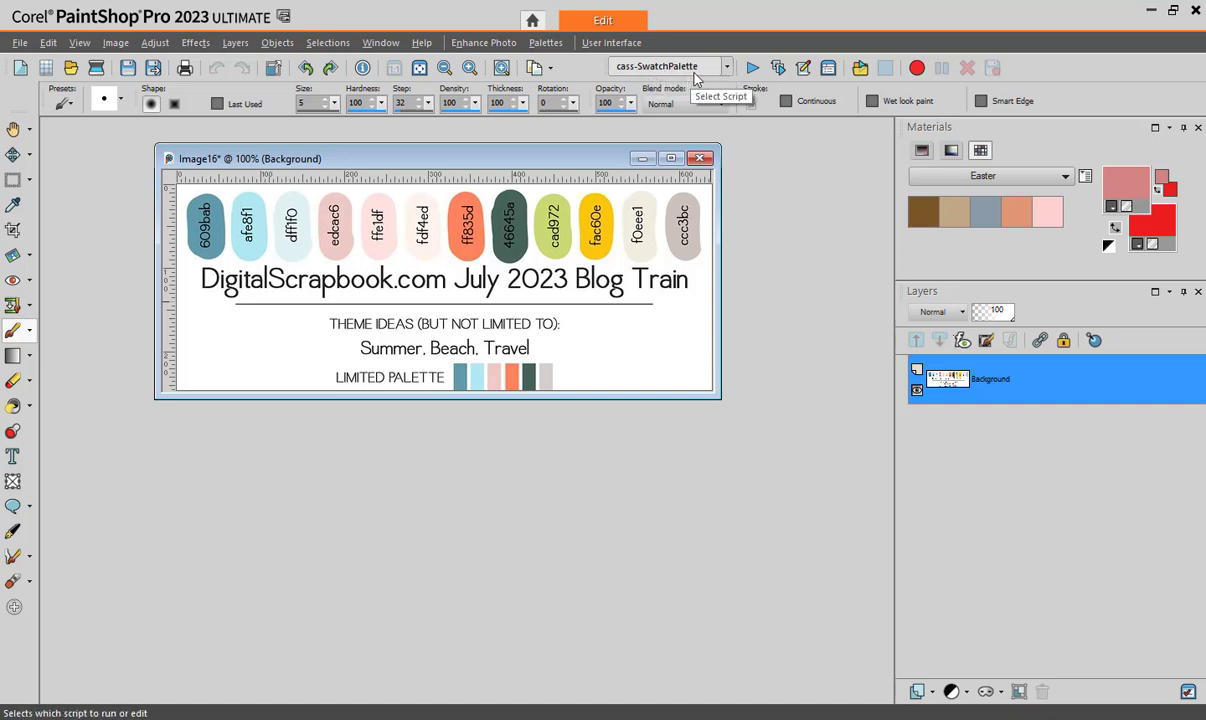
# Step: Run the cass-SwatchPalette script on the July 2023 Blog Train image and name the palette July2023
pyautogui.moveTo(513, 163); pyautogui.dragTo(481, 163)
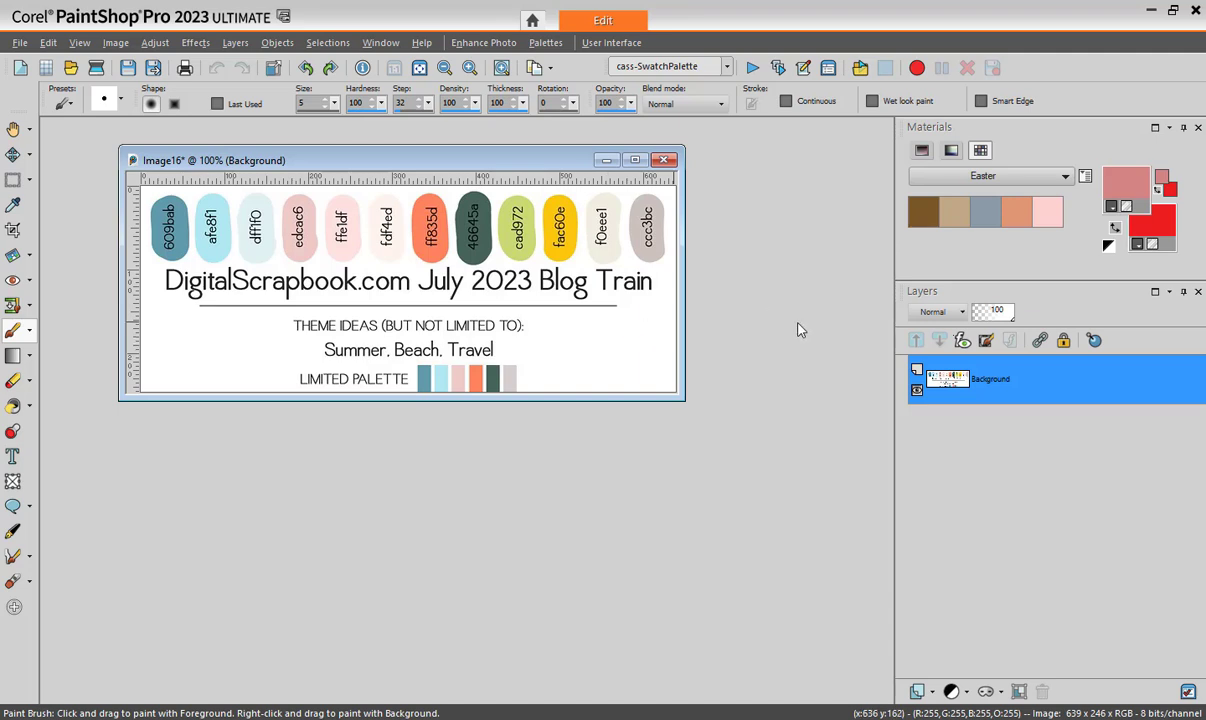
pyautogui.click(752, 68)
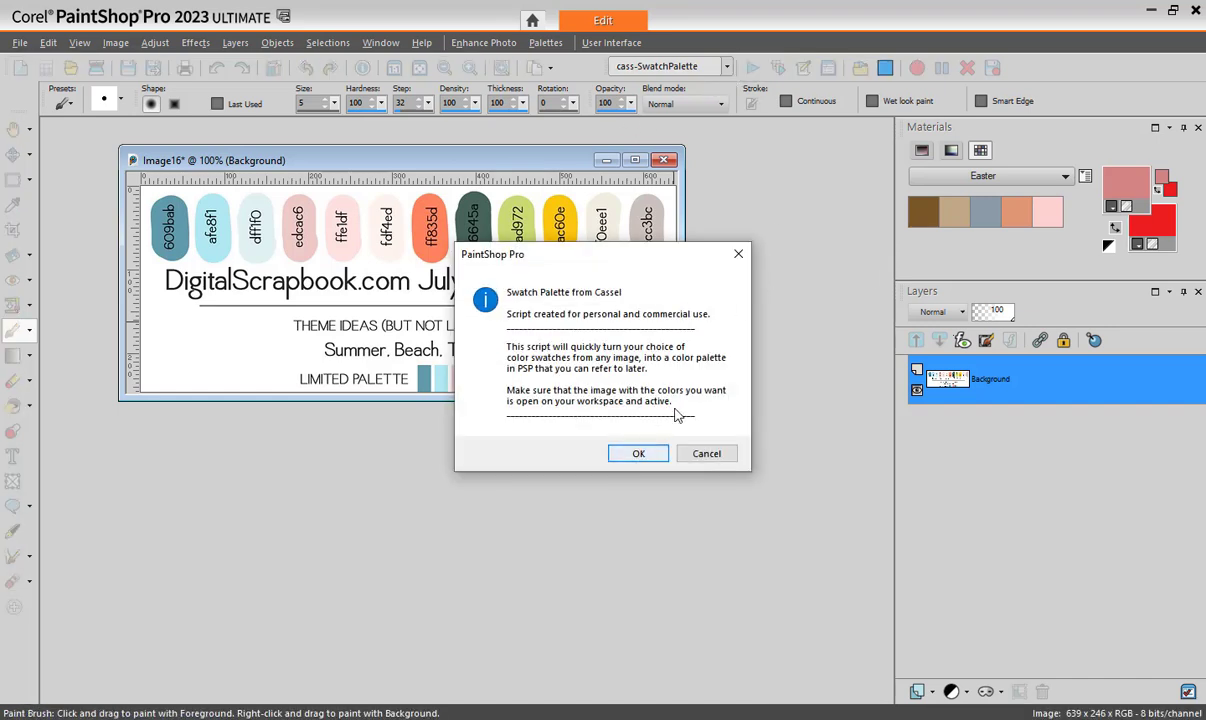
pyautogui.click(638, 454)
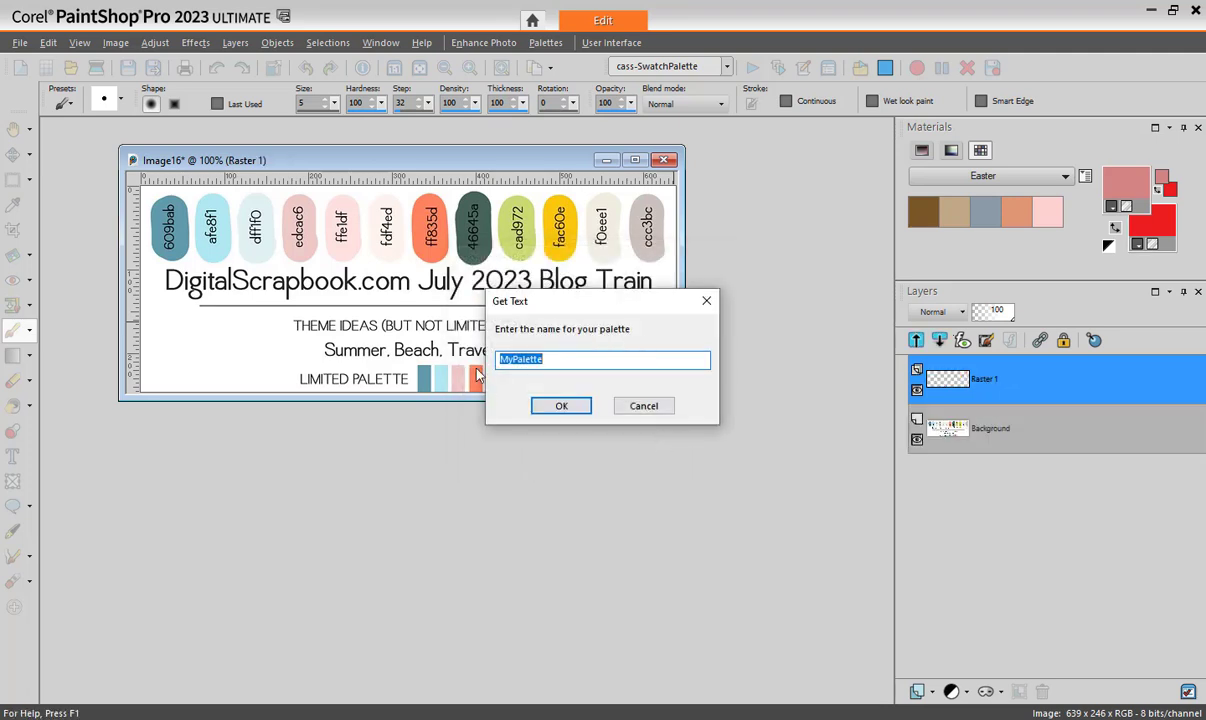
pyautogui.moveTo(575, 306); pyautogui.dragTo(694, 342)
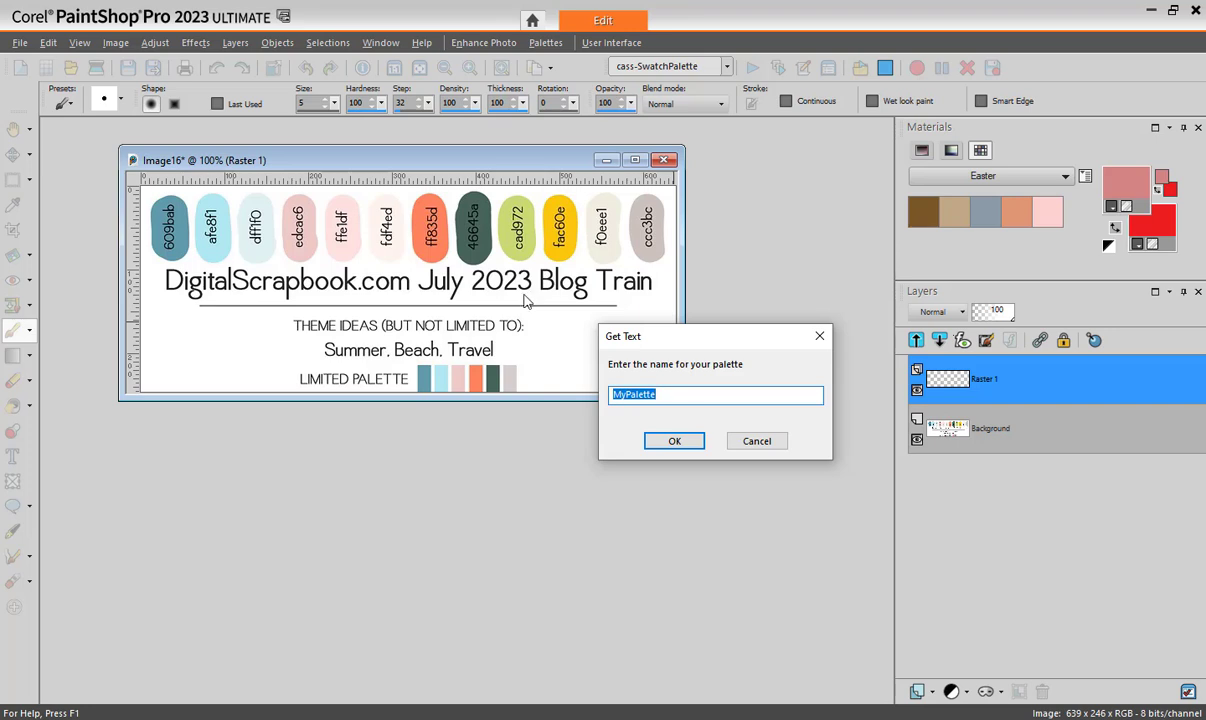
pyautogui.write('July2023')
pyautogui.click(675, 442)
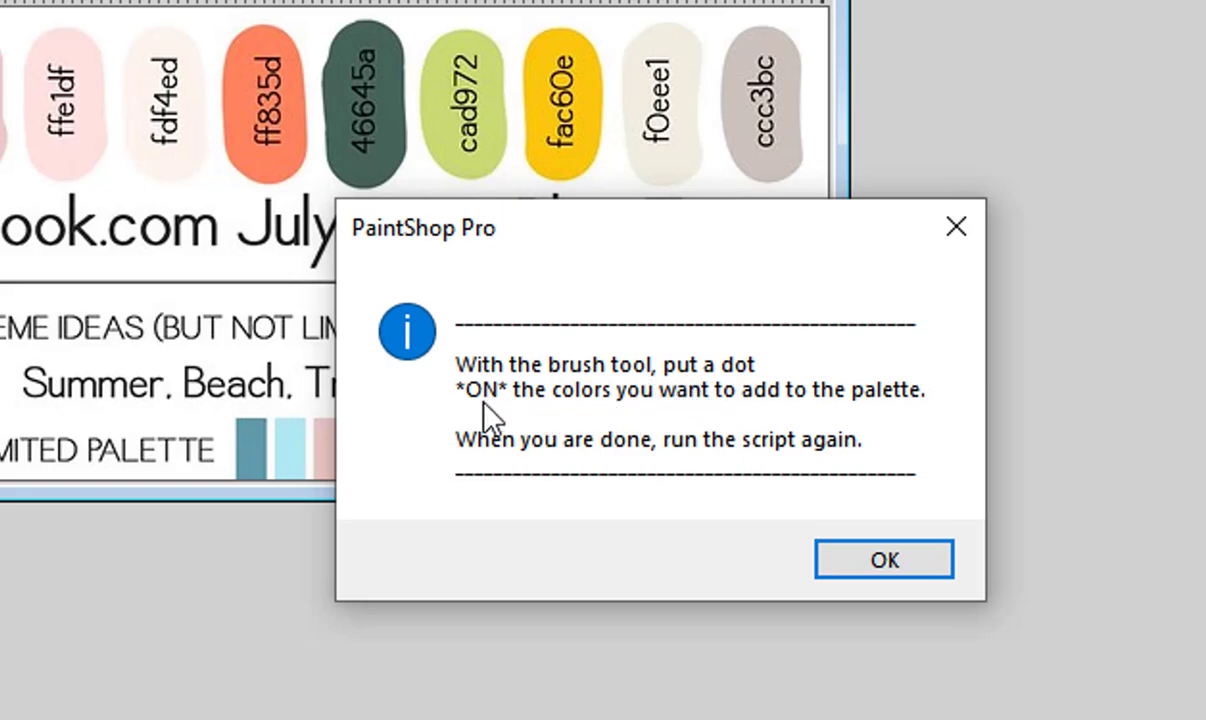
pyautogui.click(886, 562)
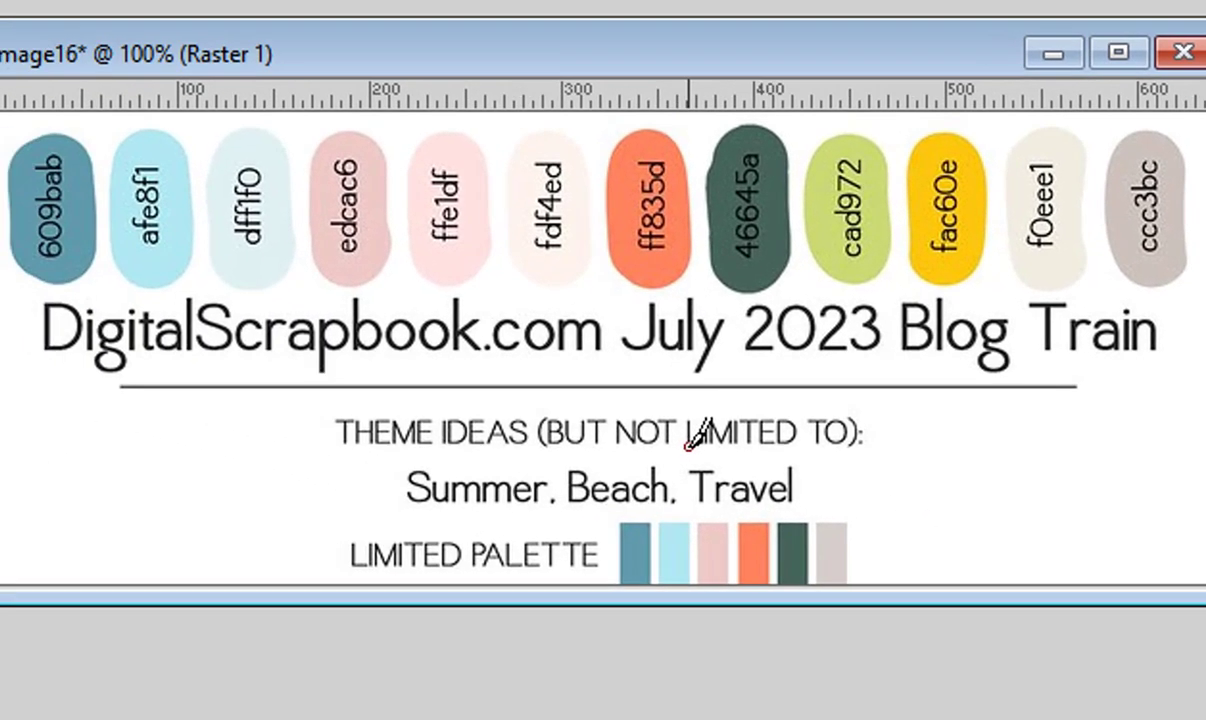
# Step: Paint one brush dot on each of the twelve rounded colour swatches above the July 2023 title, from 609bab to ccc3bc
pyautogui.click(74, 246)
pyautogui.click(152, 268)
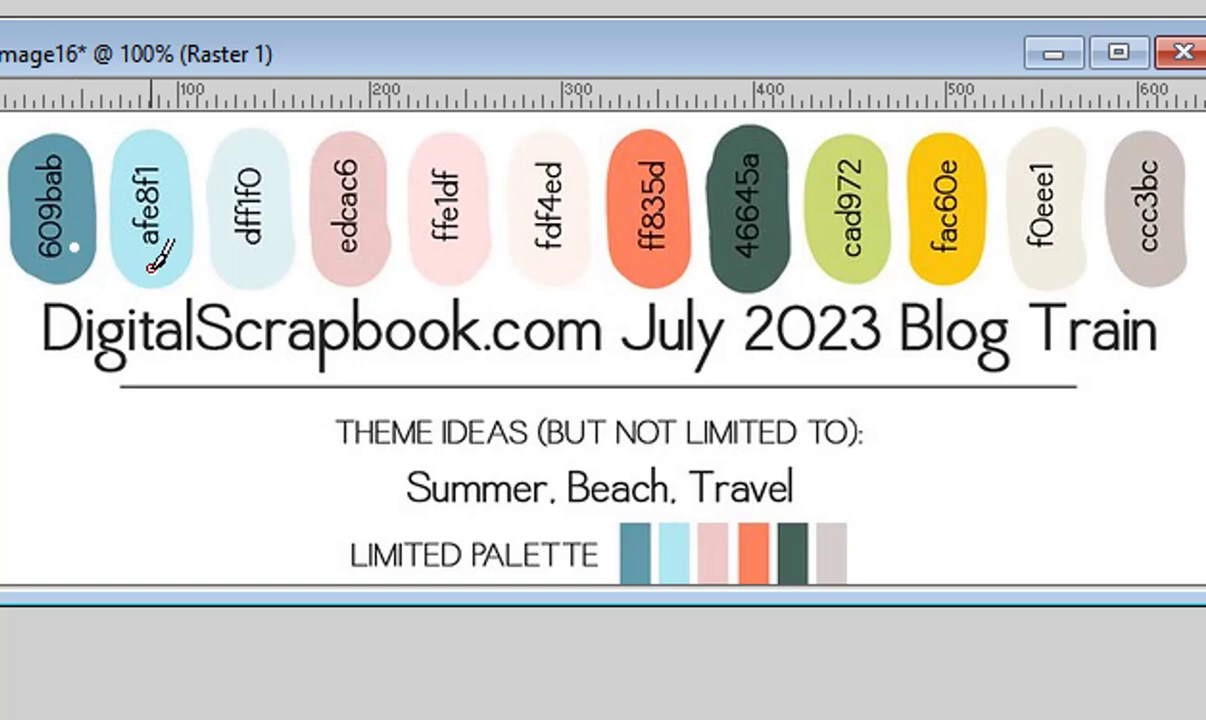
pyautogui.click(255, 264)
pyautogui.click(352, 266)
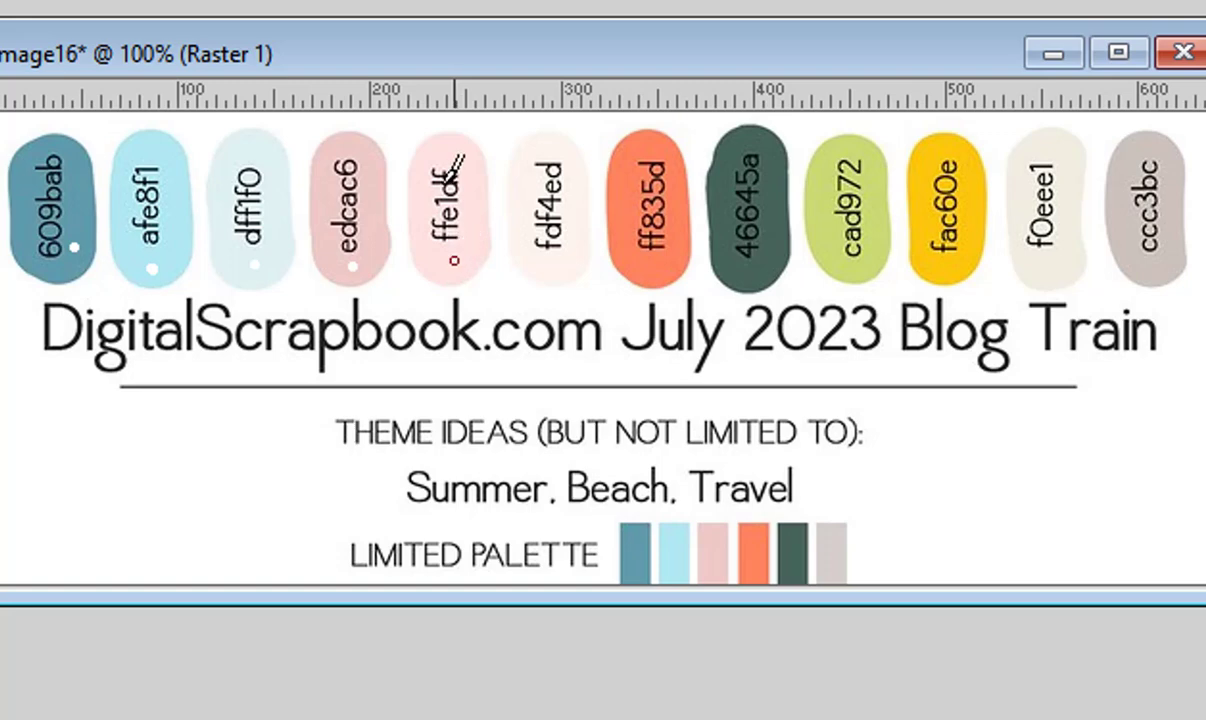
pyautogui.click(455, 260)
pyautogui.click(555, 268)
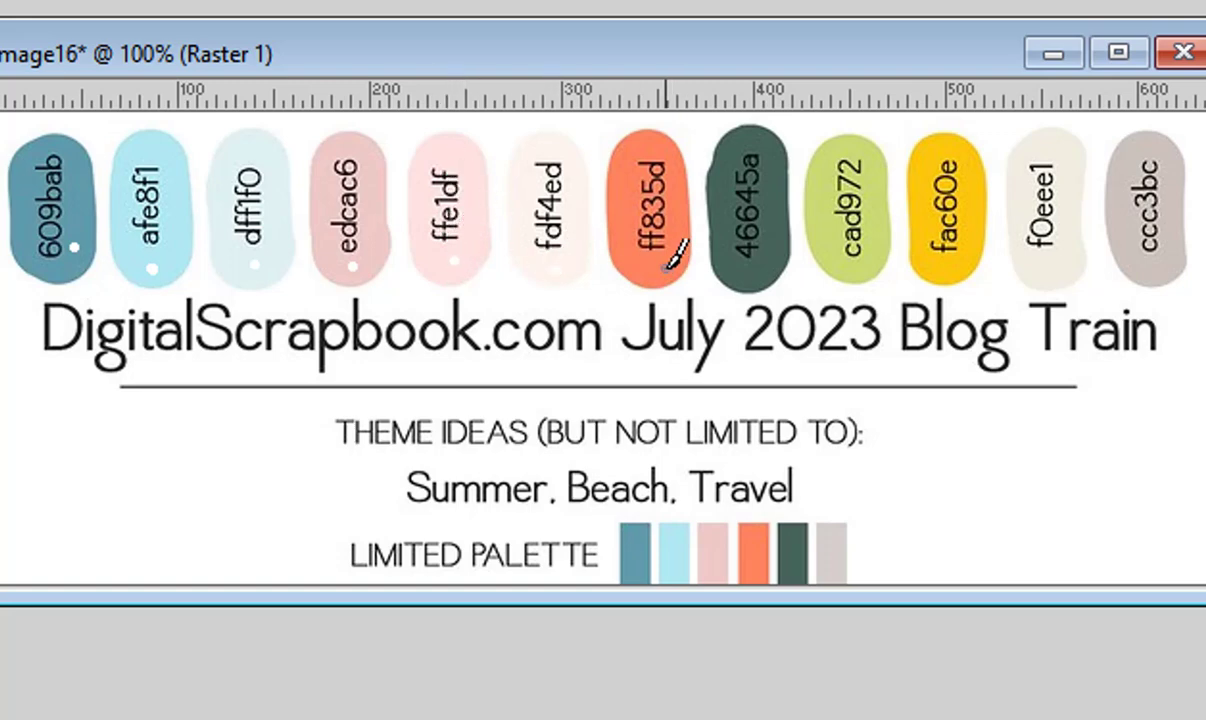
pyautogui.click(654, 266)
pyautogui.click(752, 277)
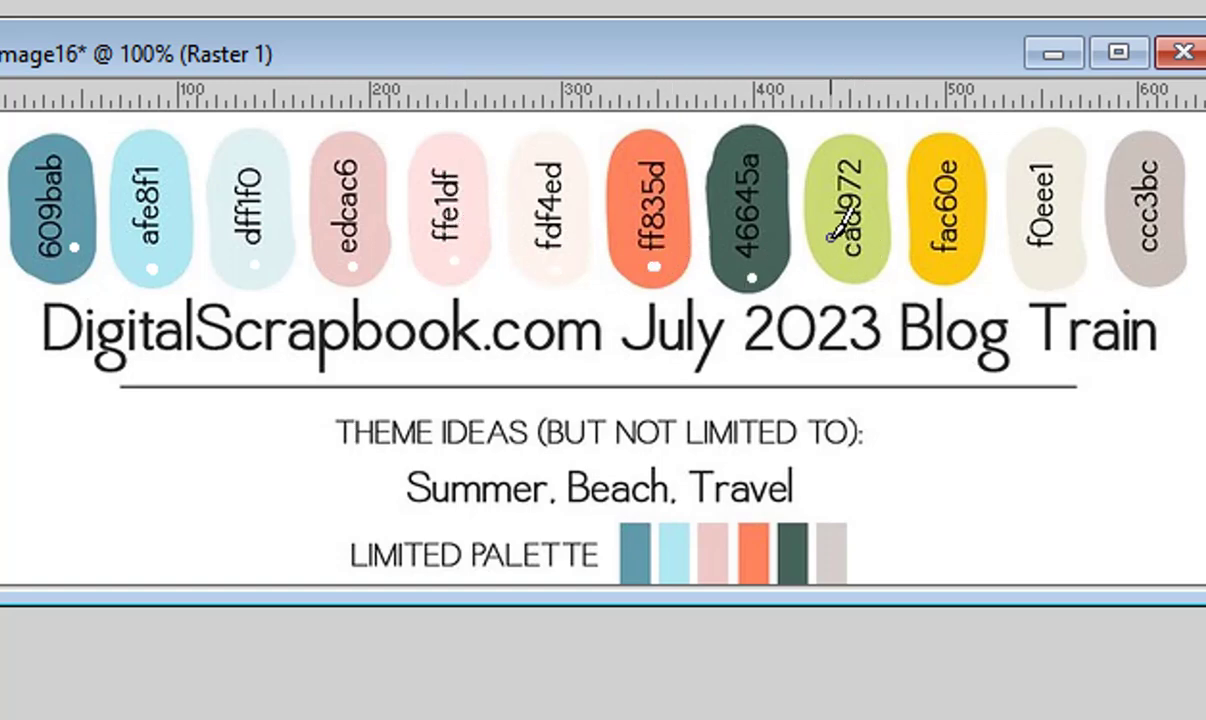
pyautogui.click(829, 238)
pyautogui.click(942, 266)
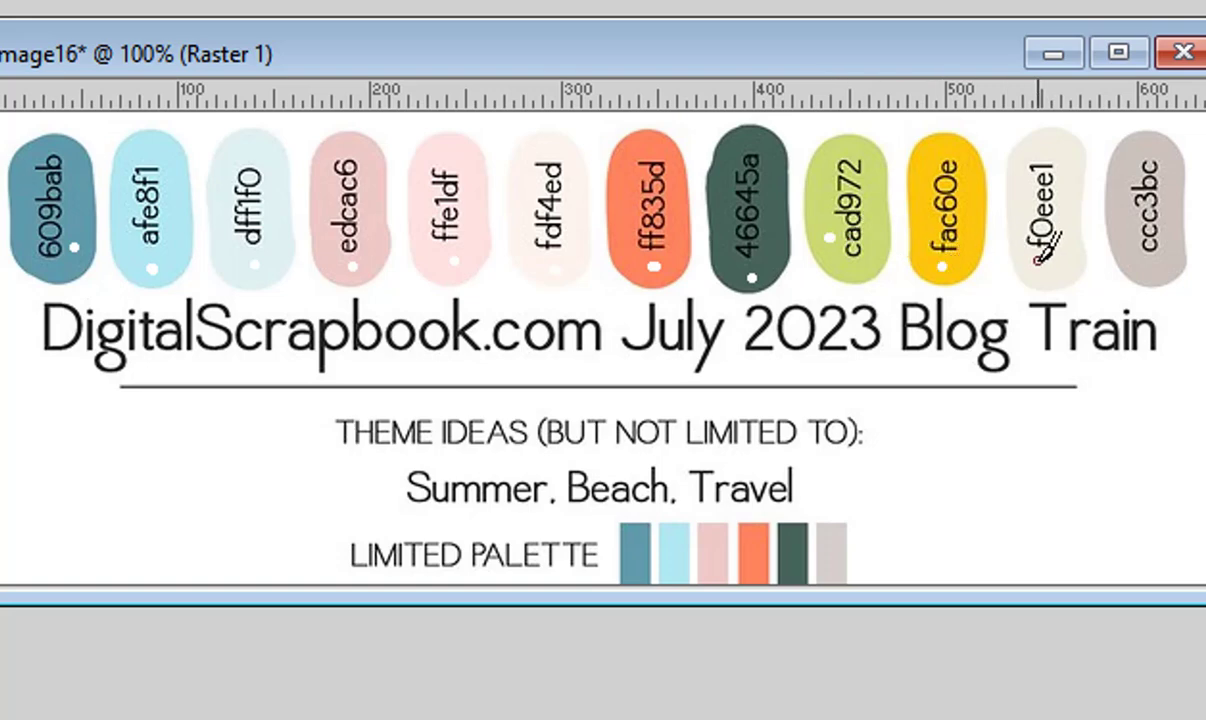
pyautogui.click(1040, 260)
pyautogui.click(1132, 229)
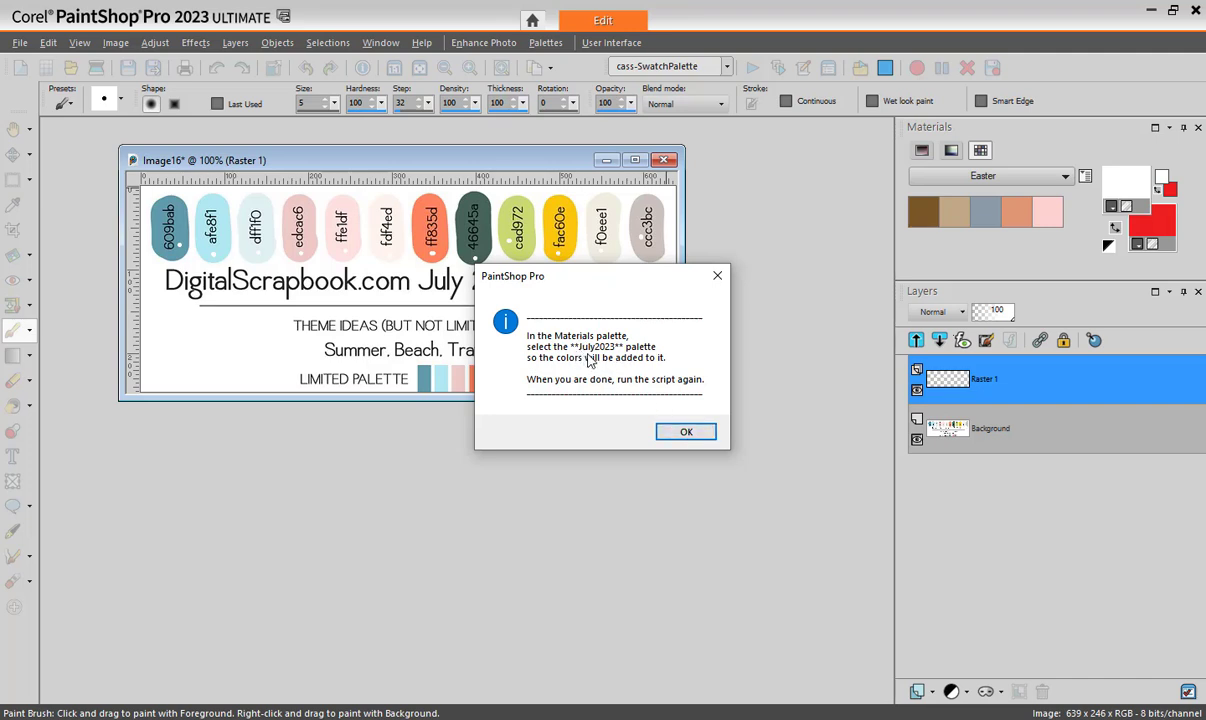
# Step: Select the July2023 palette for the materials and rerun the cass-SwatchPalette script to fill it with the dotted colours
pyautogui.click(690, 431)
pyautogui.click(1002, 174)
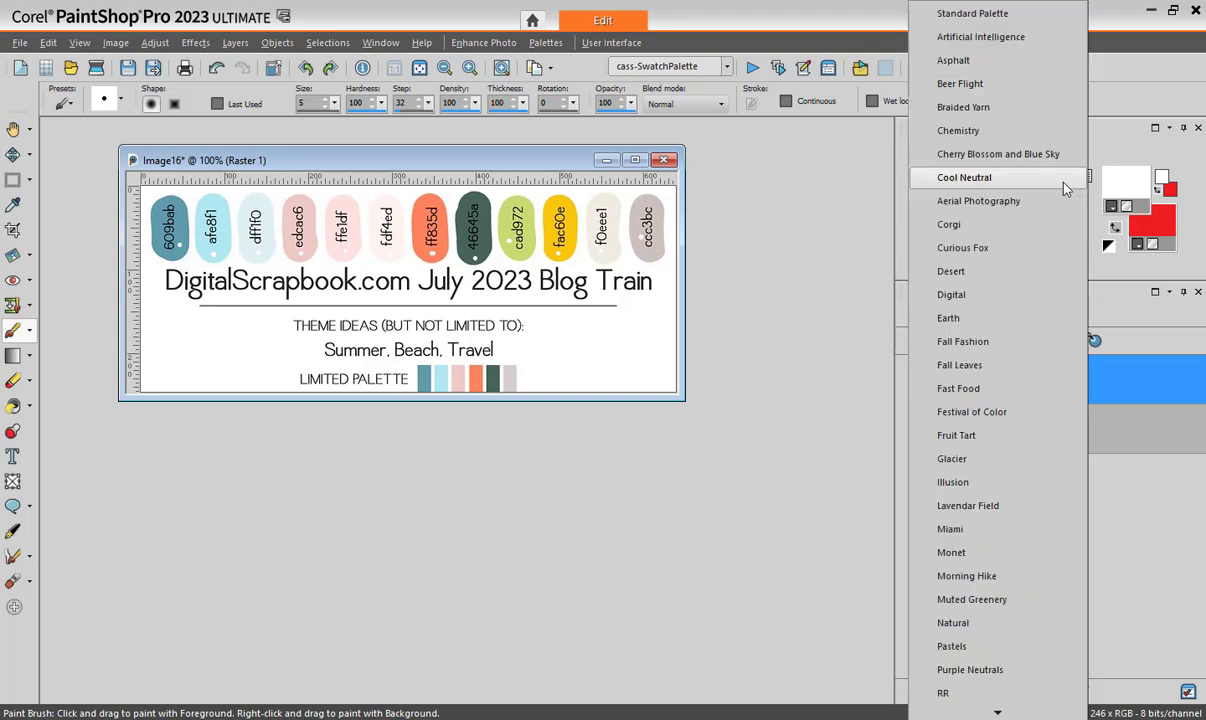
pyautogui.scroll(-4, 980, 396)
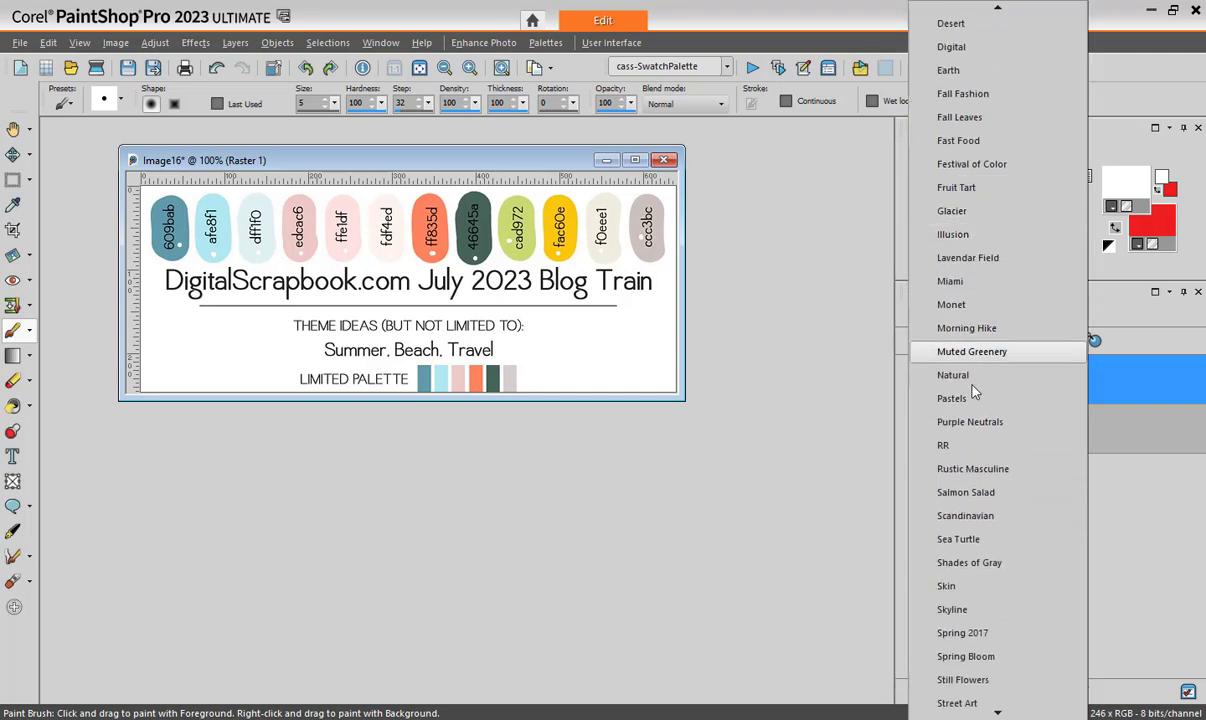
pyautogui.scroll(-4, 982, 615)
pyautogui.scroll(-2, 975, 460)
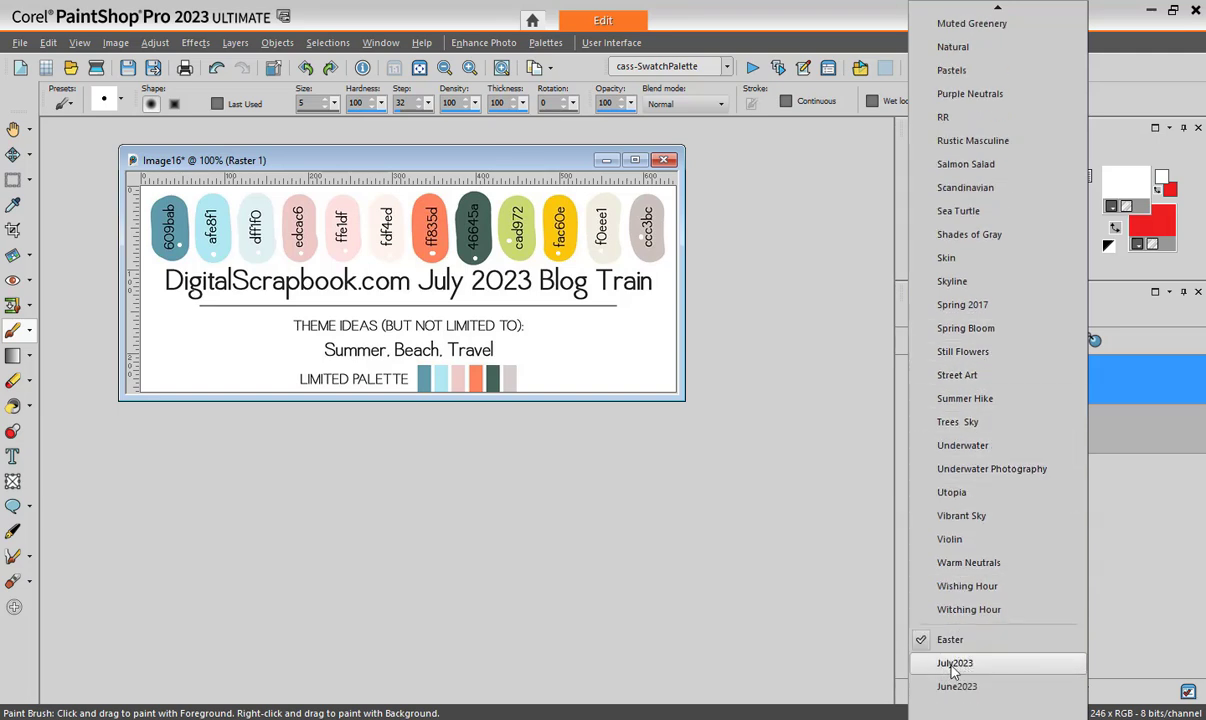
pyautogui.click(955, 665)
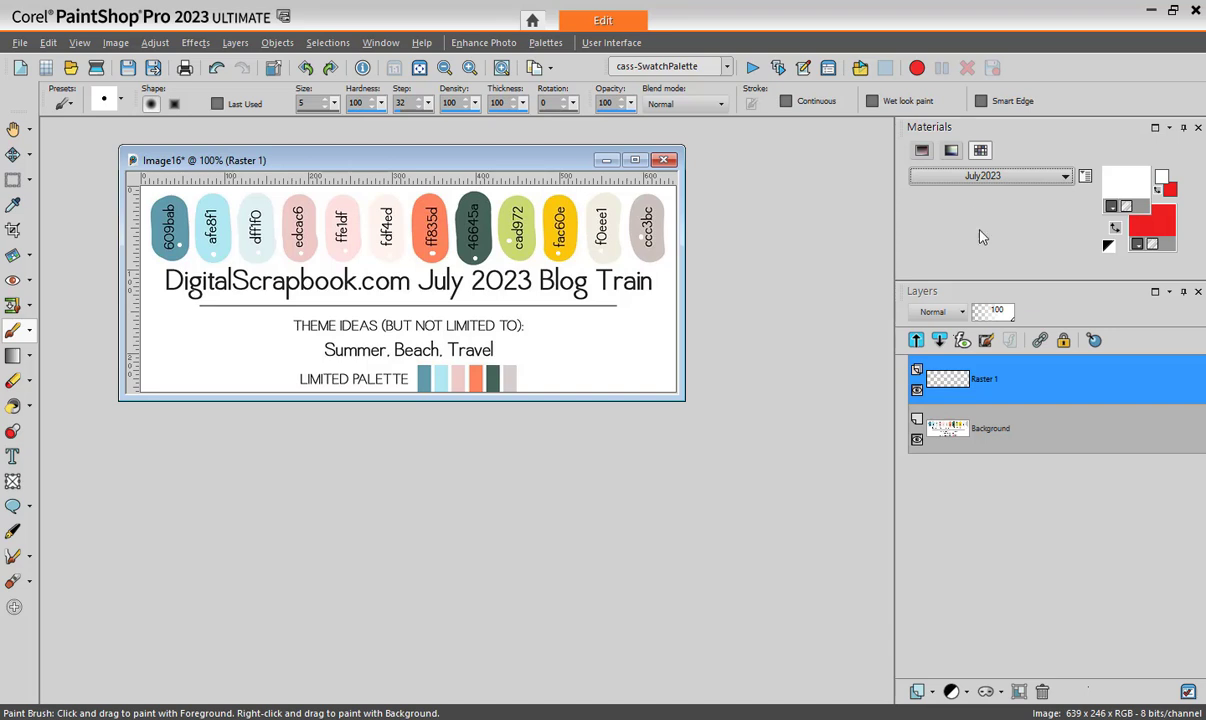
pyautogui.click(752, 68)
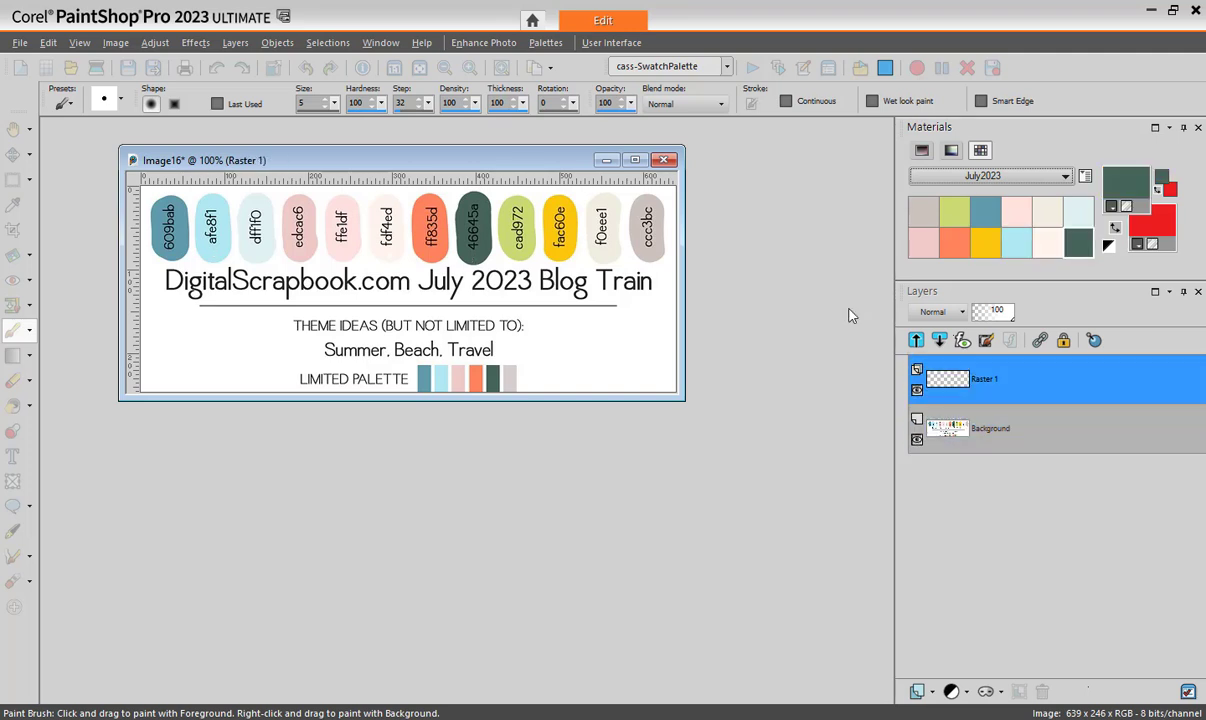
pyautogui.click(719, 428)
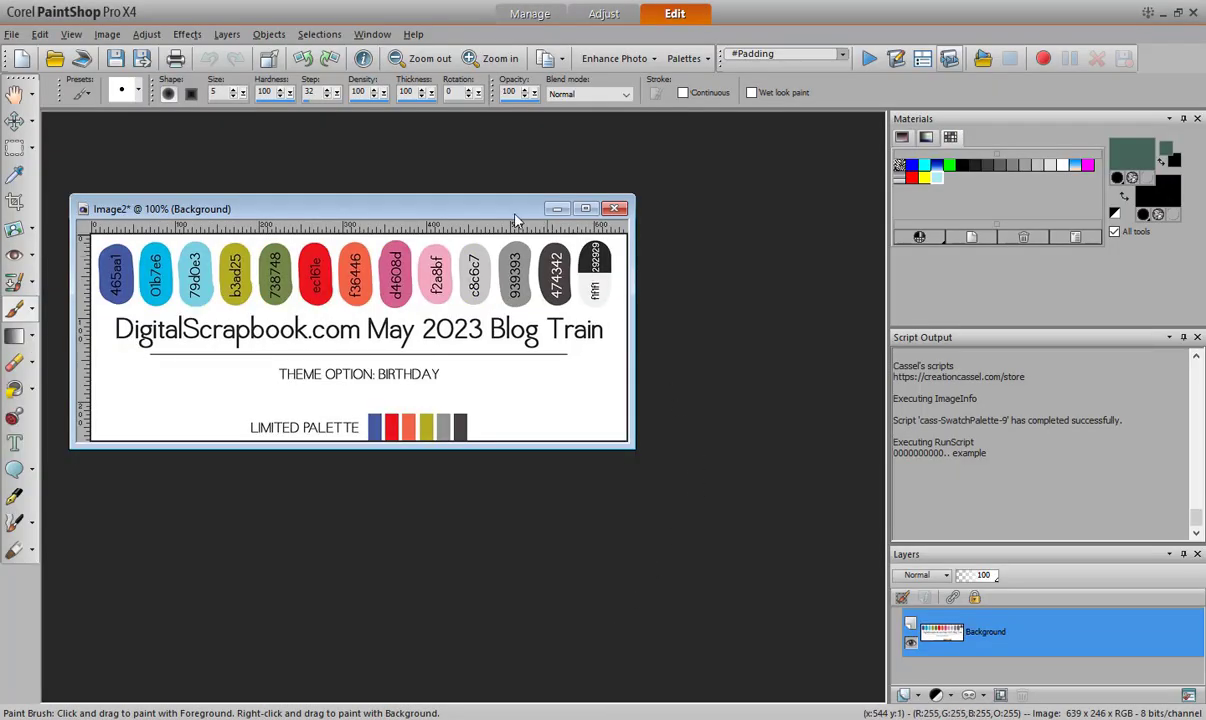
# Step: In PaintShop Pro X4, hide the script output and run cass-SwatchPalette on the May 2023 image, naming the palette May2023
pyautogui.moveTo(512, 206); pyautogui.dragTo(507, 165)
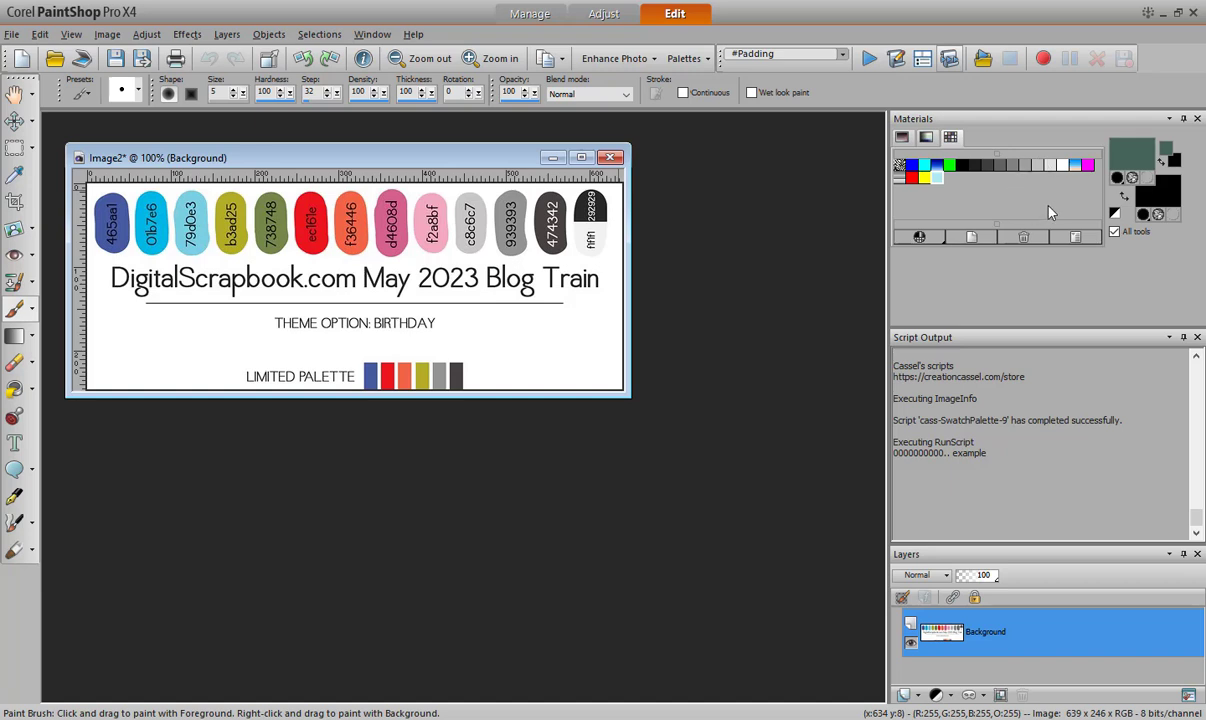
pyautogui.scroll(-1, 790, 54)
pyautogui.press('F3')
pyautogui.click(868, 60)
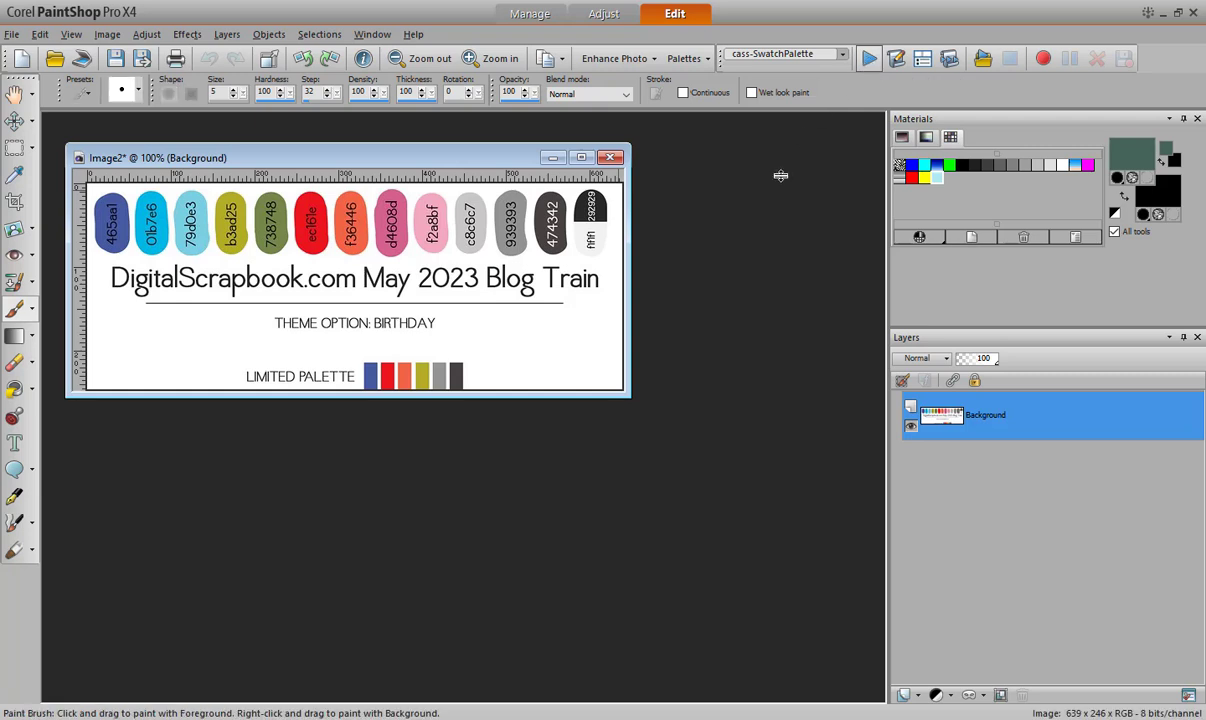
pyautogui.click(638, 454)
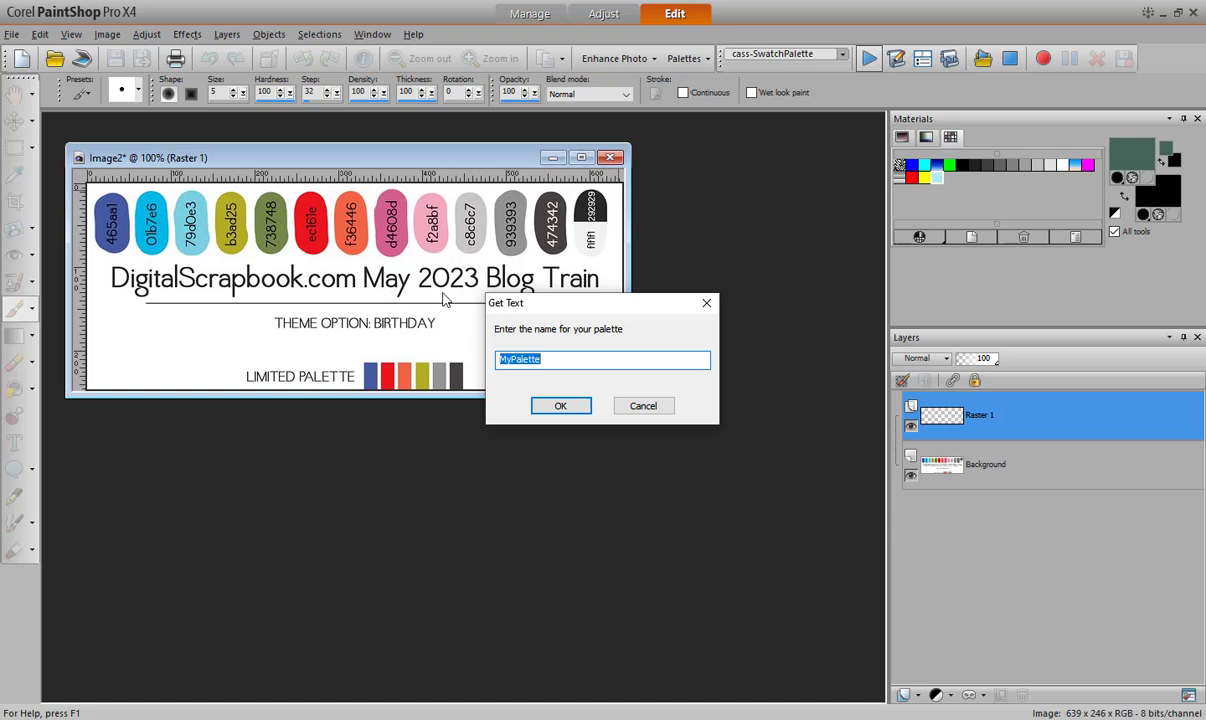
pyautogui.write('May2023')
pyautogui.click(565, 408)
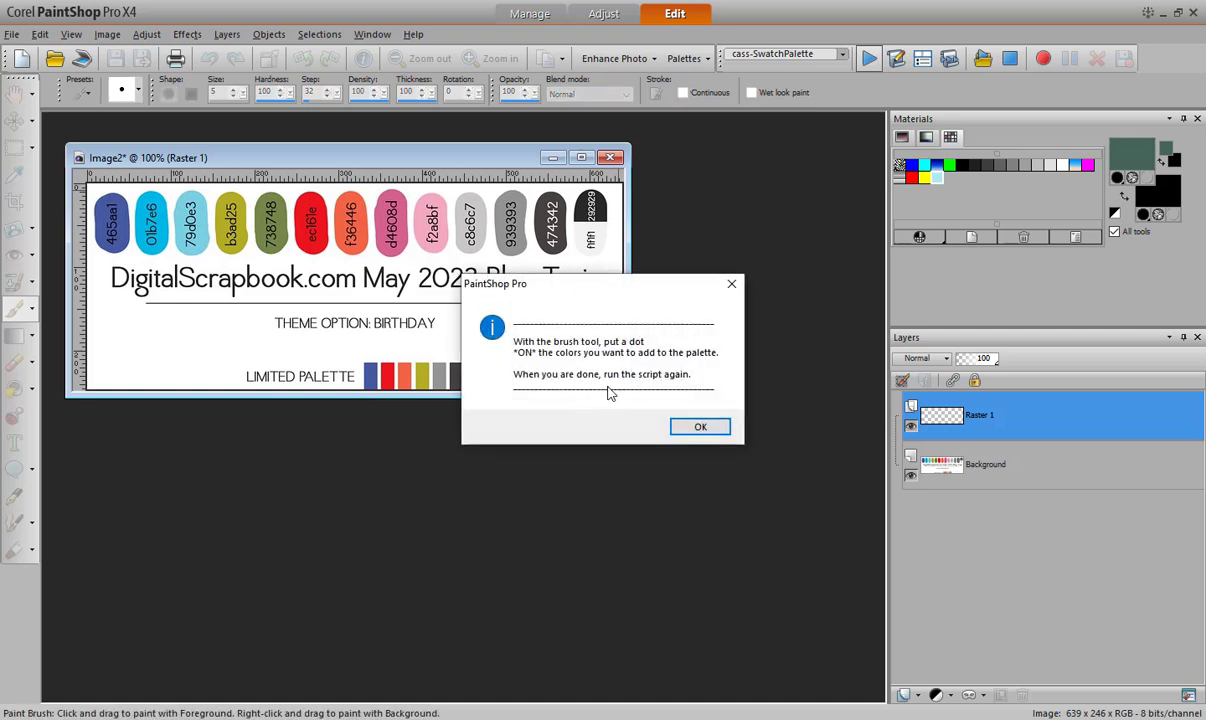
pyautogui.click(701, 429)
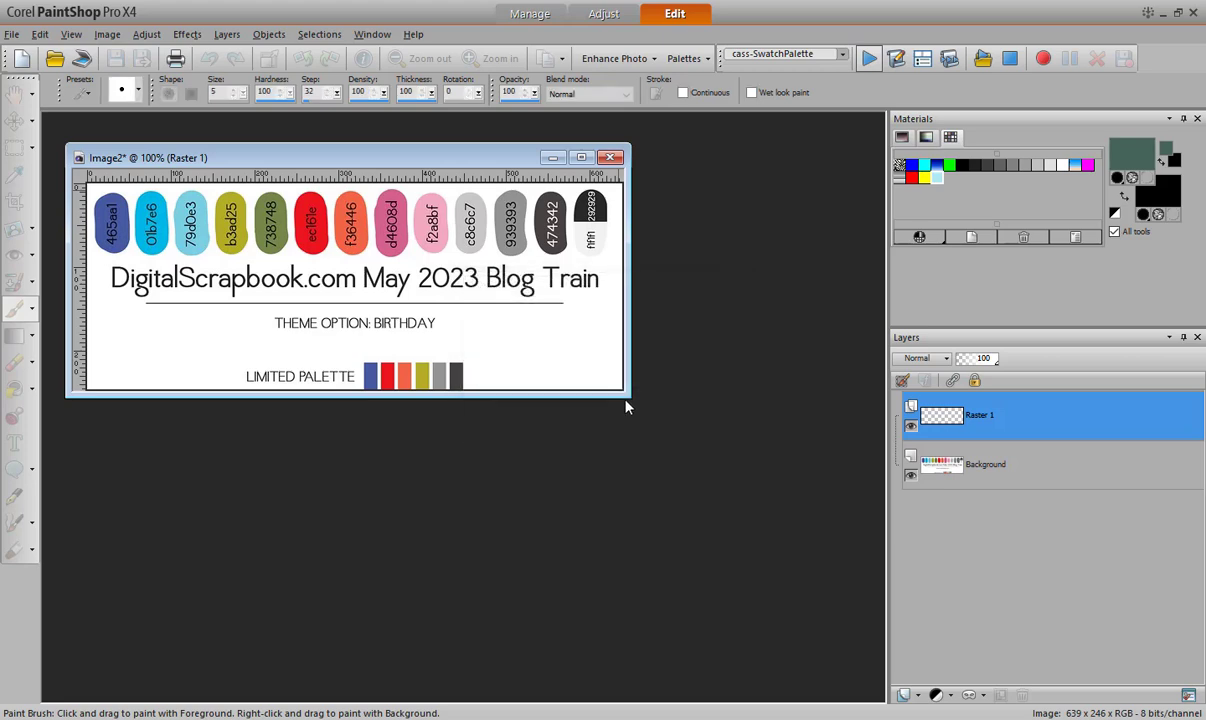
# Step: Paint one brush dot on each of the six Limited Palette squares in the May 2023 image
pyautogui.click(370, 374)
pyautogui.click(386, 374)
pyautogui.click(402, 374)
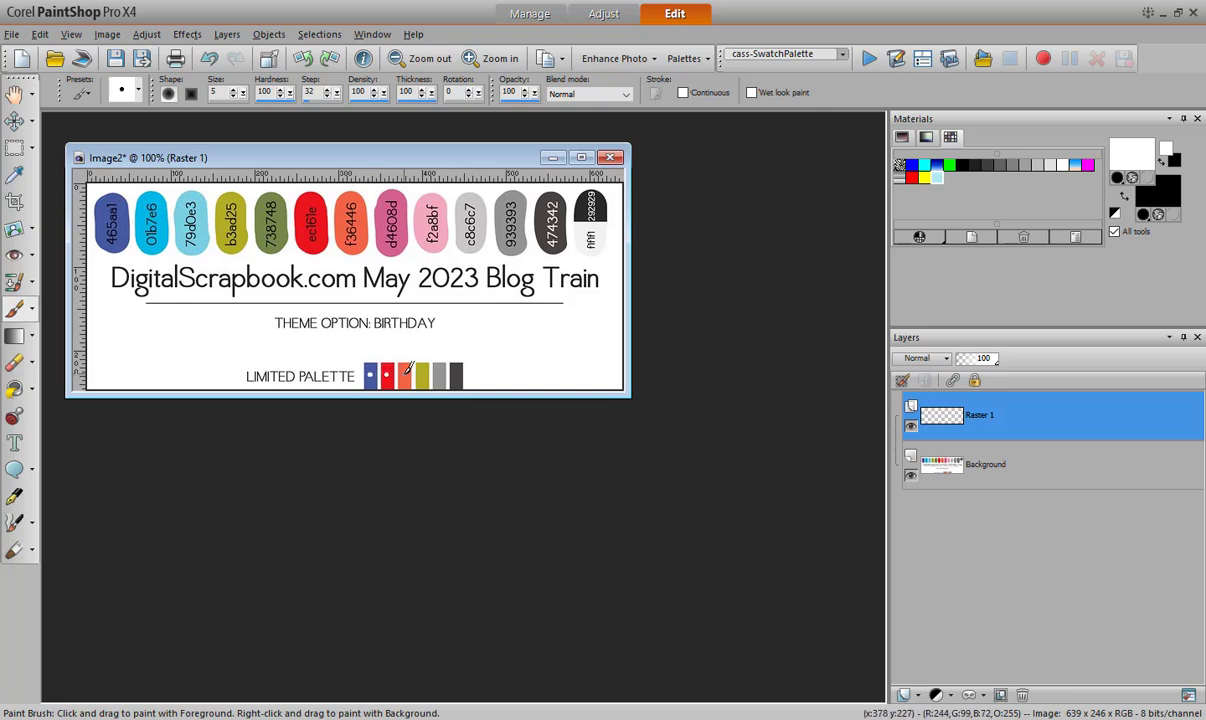
pyautogui.click(423, 374)
pyautogui.click(438, 374)
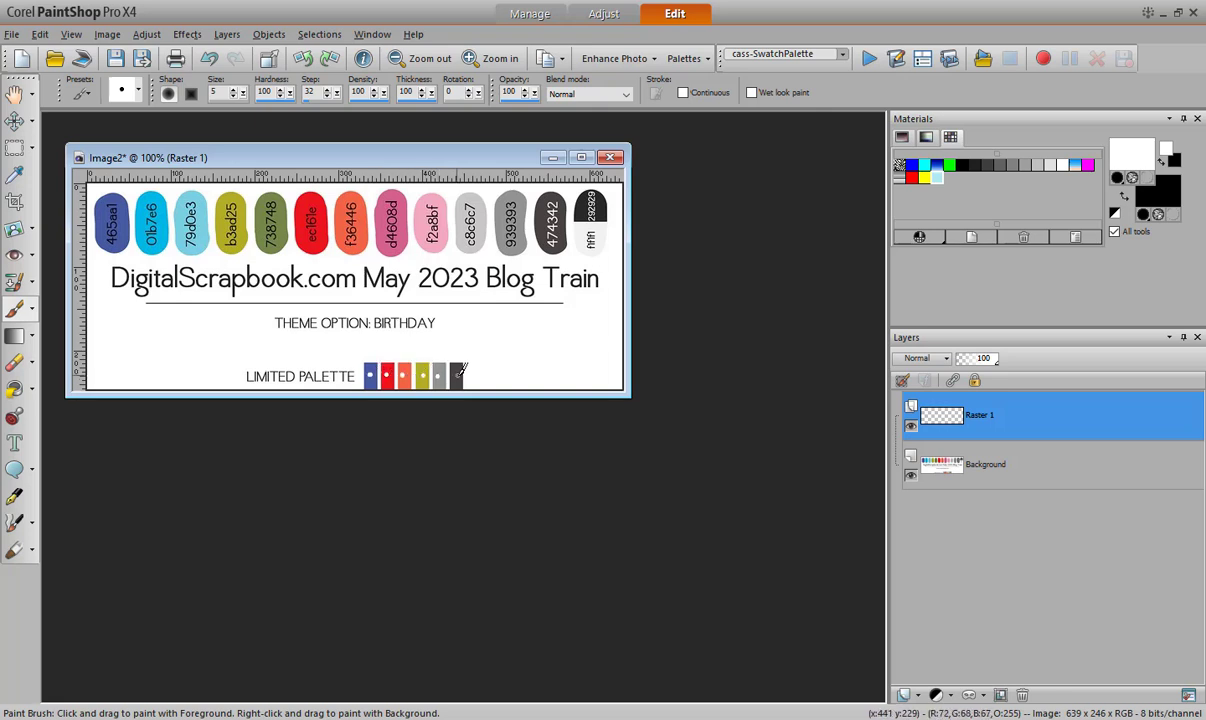
pyautogui.click(455, 374)
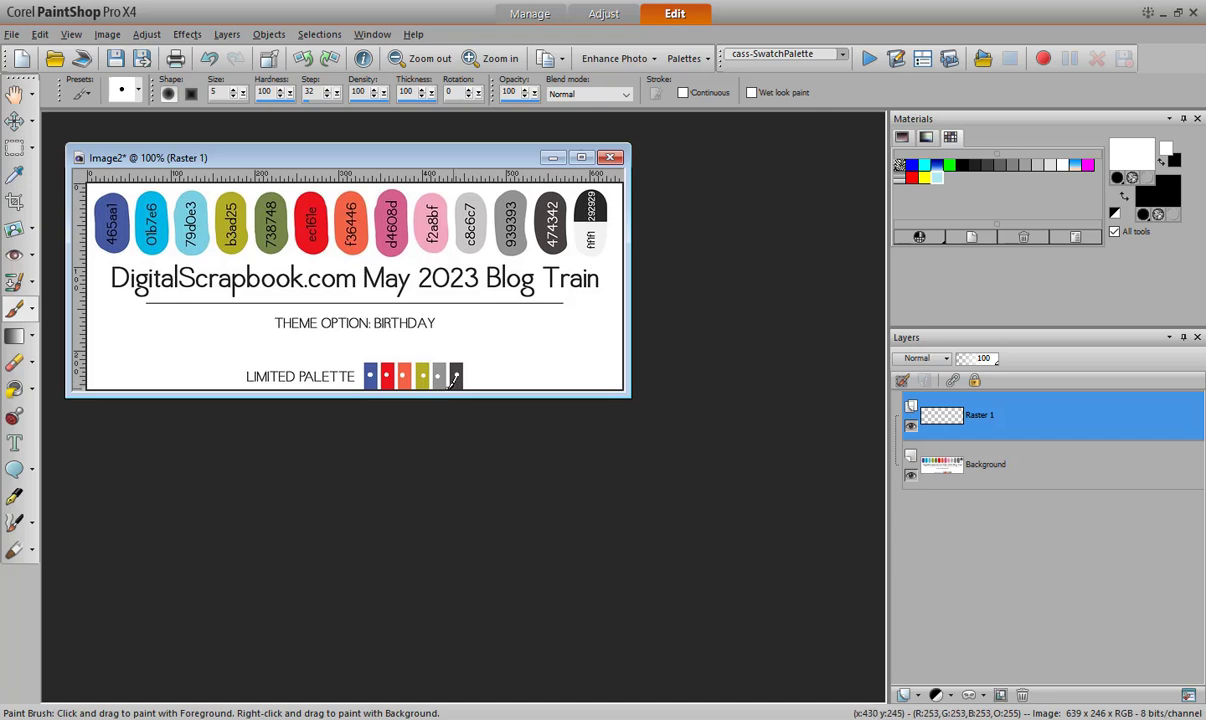
# Step: Rerun the cass-SwatchPalette script to add the six dotted colours to the material swatches, and dismiss its closing message
pyautogui.click(868, 59)
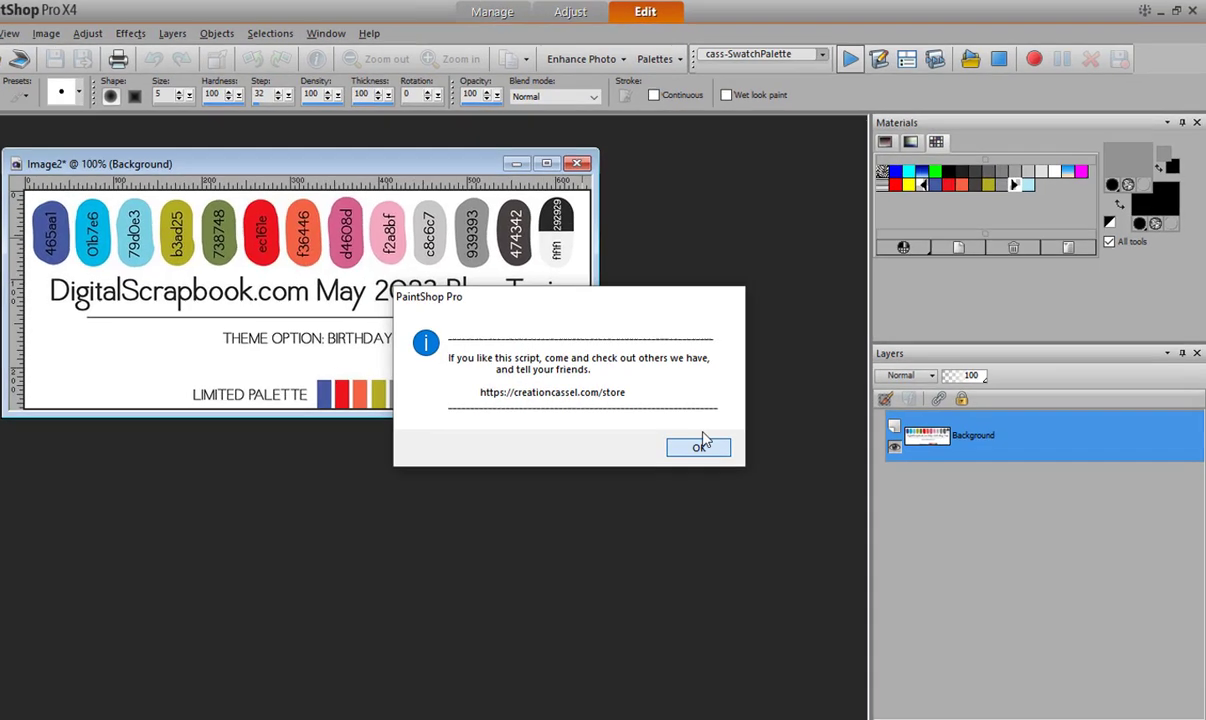
pyautogui.click(720, 427)
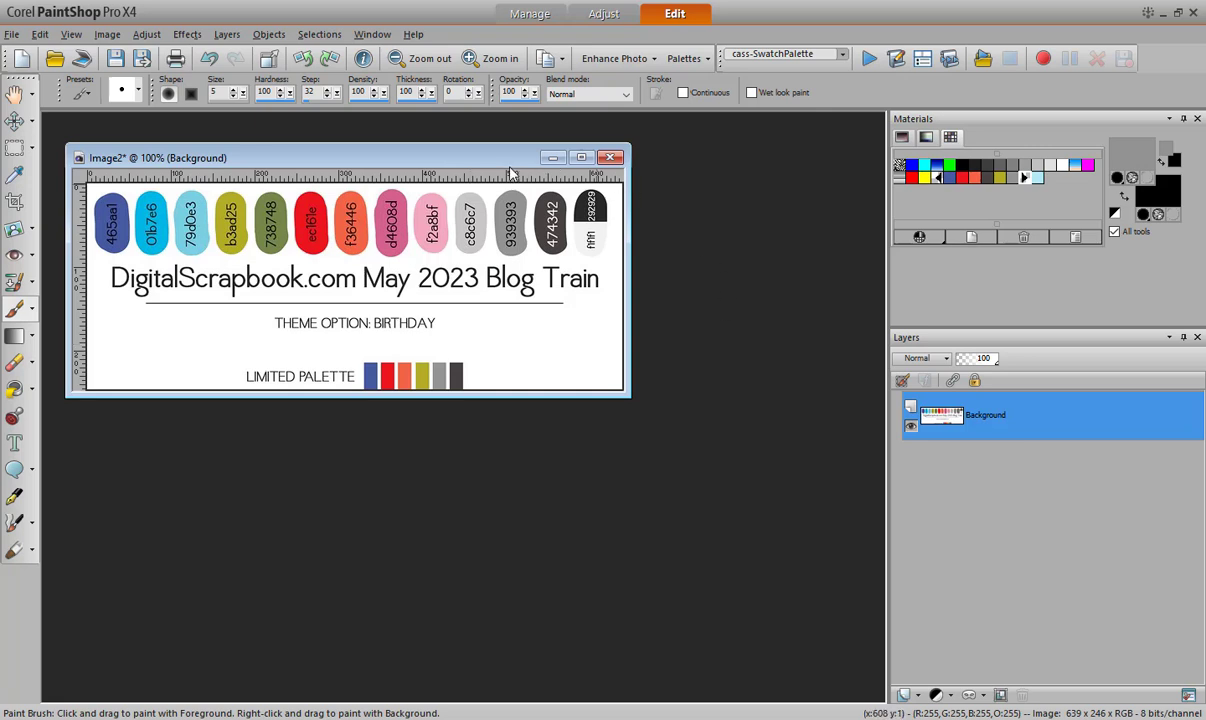
pyautogui.moveTo(503, 163)
pyautogui.mouseDown()
pyautogui.moveTo(513, 145)
pyautogui.moveTo(498, 142)
pyautogui.moveTo(499, 154)
pyautogui.mouseUp()
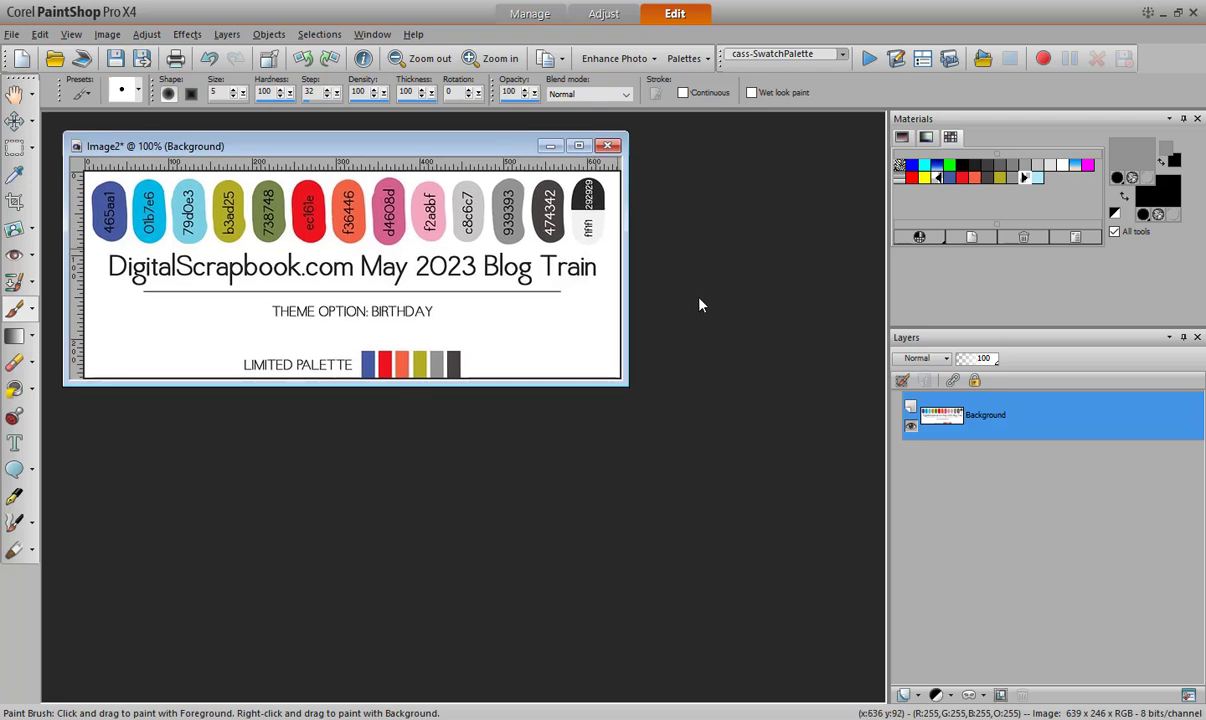